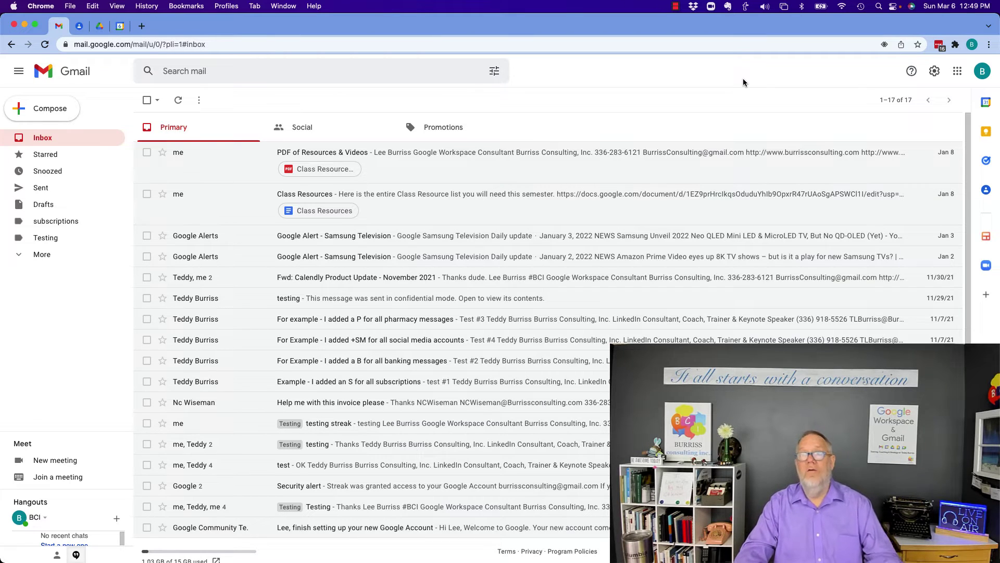
- From Gmail's Accounts and Import settings, open Other Google Account settings in a new tab
left_click(936, 72)
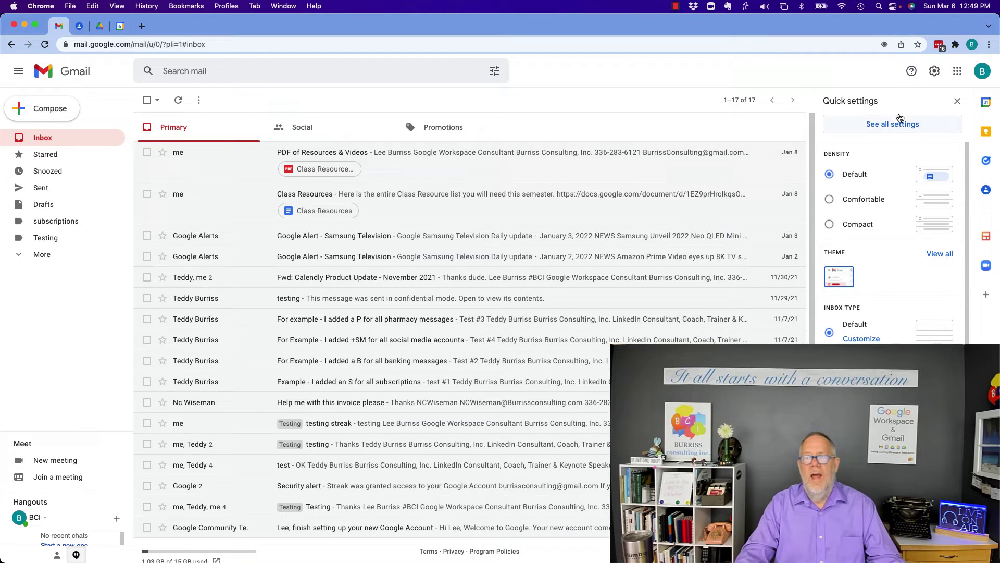
left_click(888, 126)
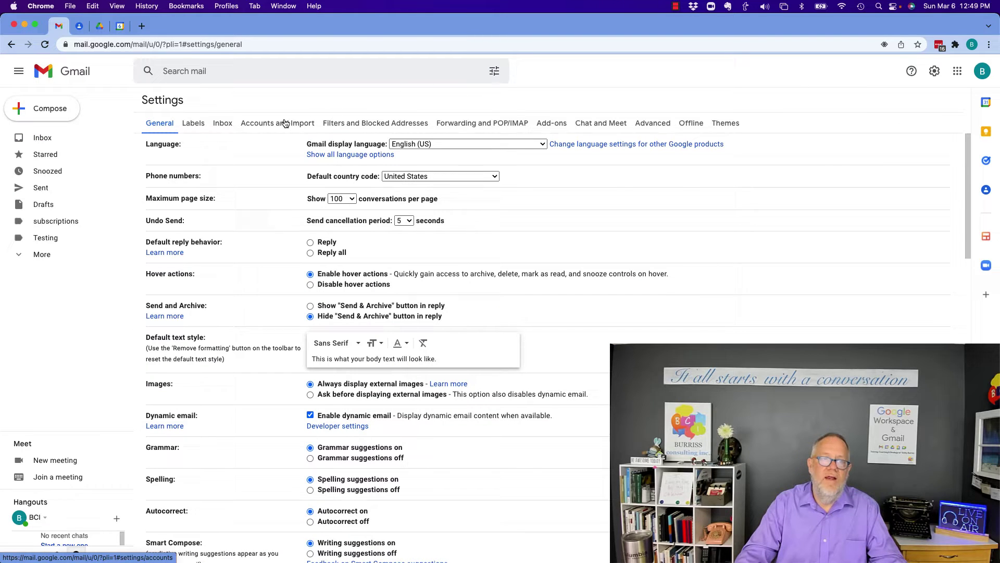
left_click(284, 123)
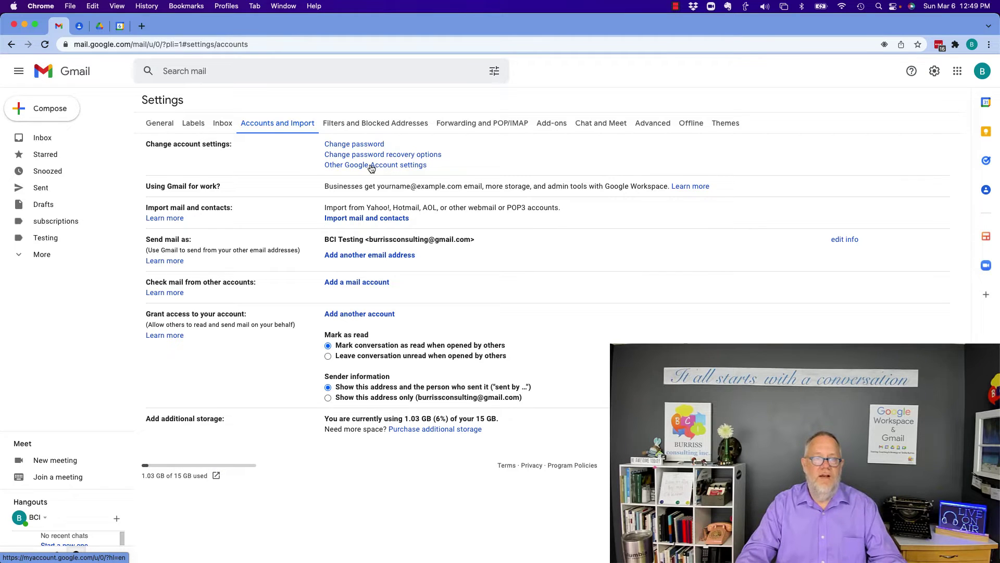
left_click(371, 166)
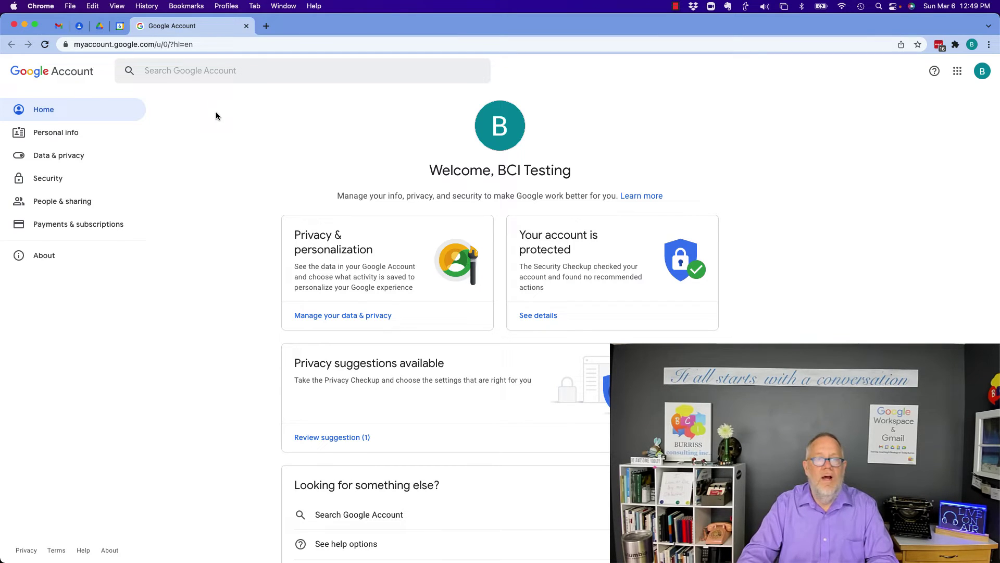
- Open Review security activity from the Google Account Security section to list recent sign-ins
left_click(60, 182)
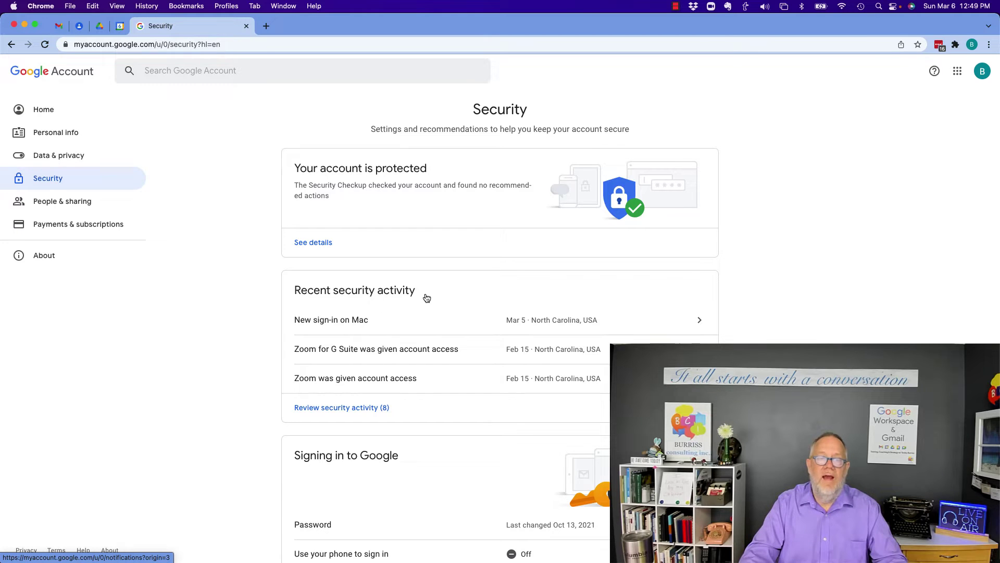
scroll(426, 298, "down", 3)
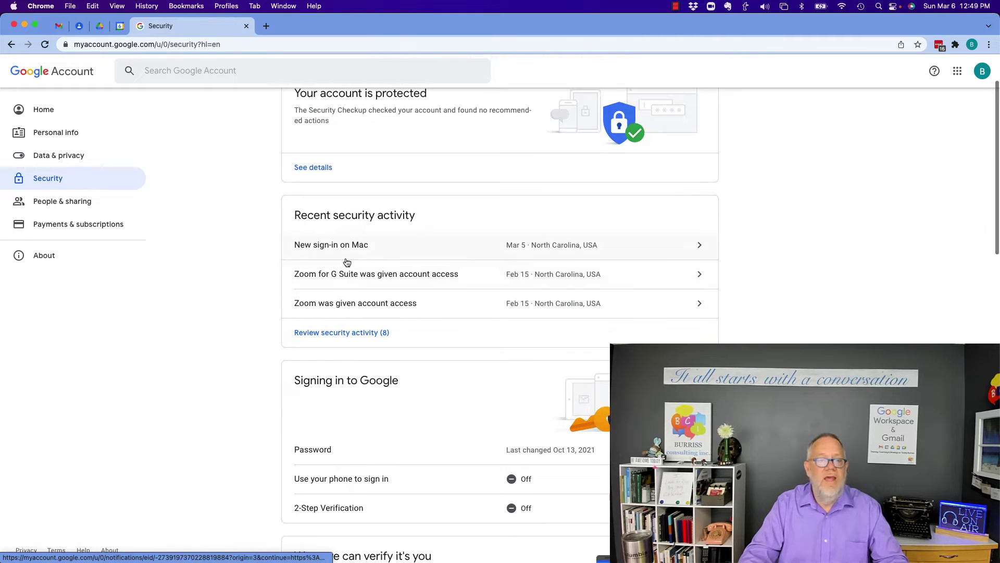
left_click(355, 333)
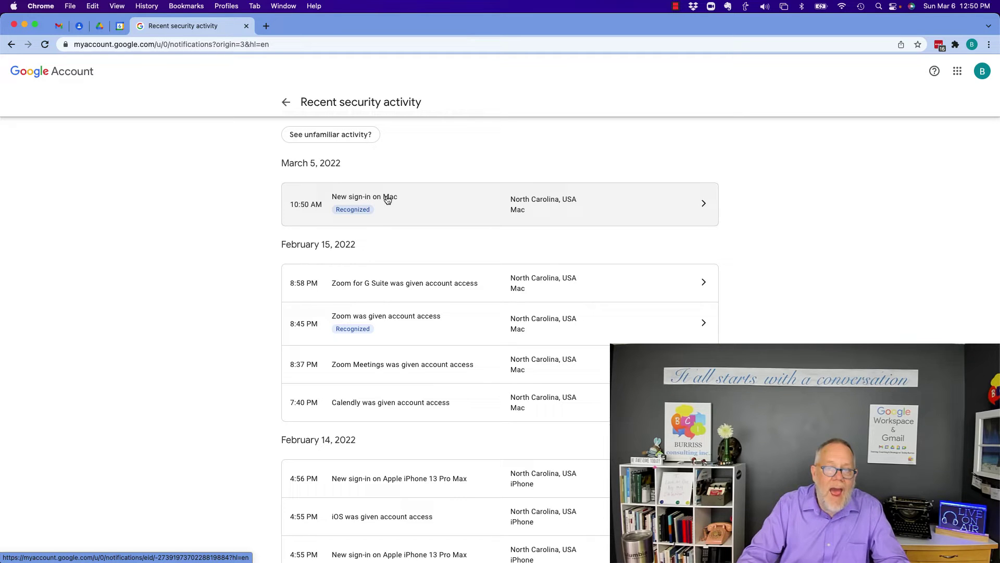
left_click(705, 205)
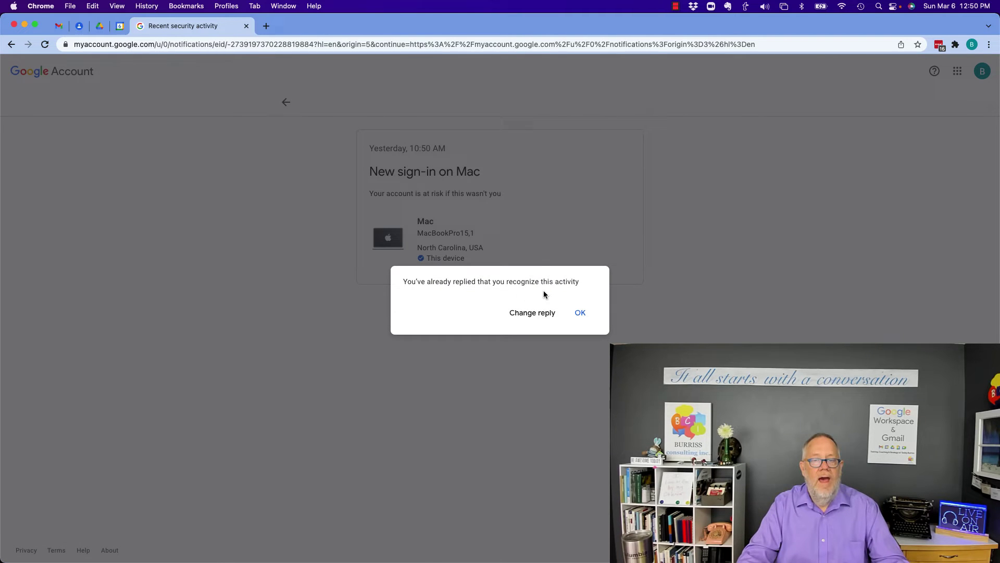
left_click(579, 313)
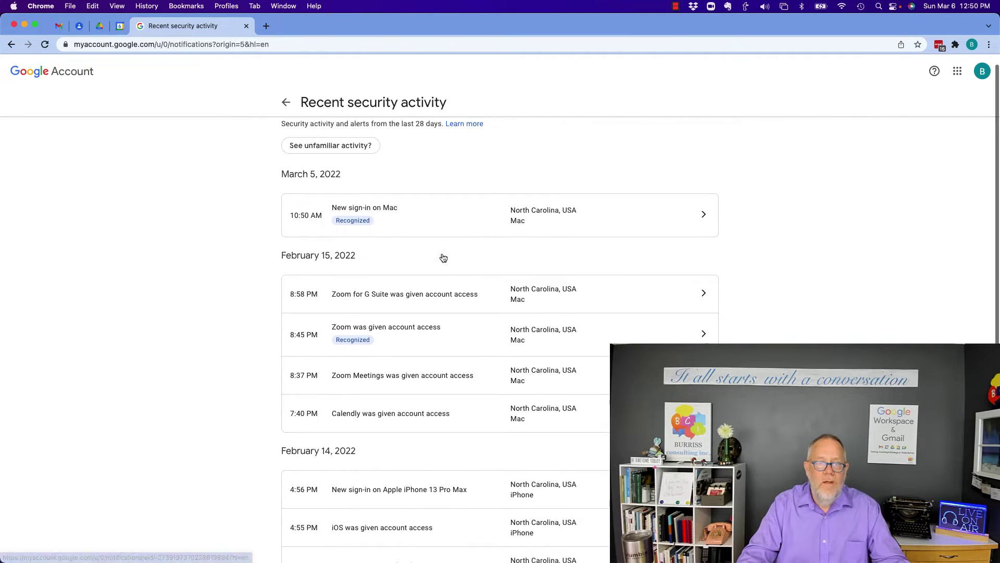
scroll(445, 252, "down", 2)
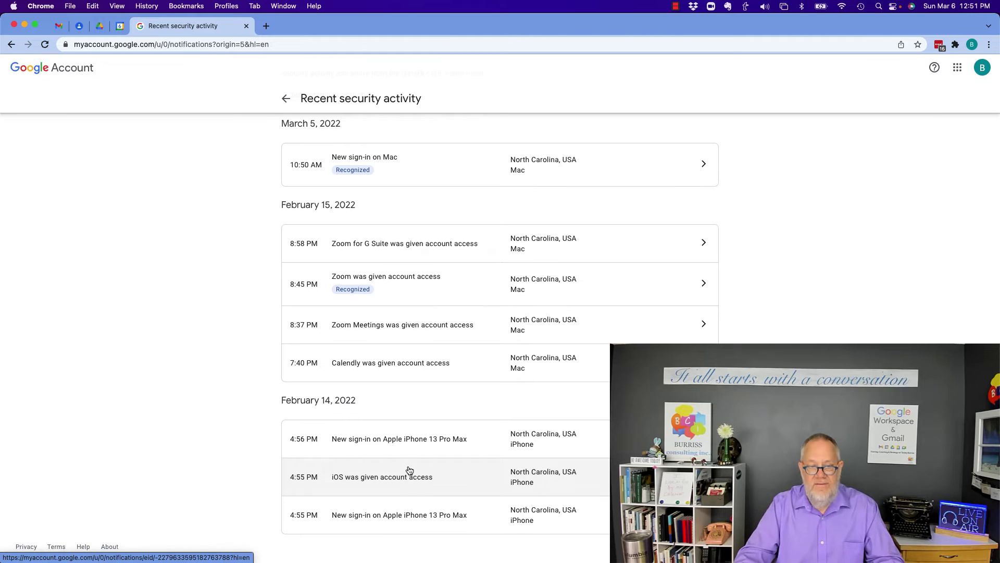
scroll(423, 245, "up", 3)
scroll(423, 244, "down", 3)
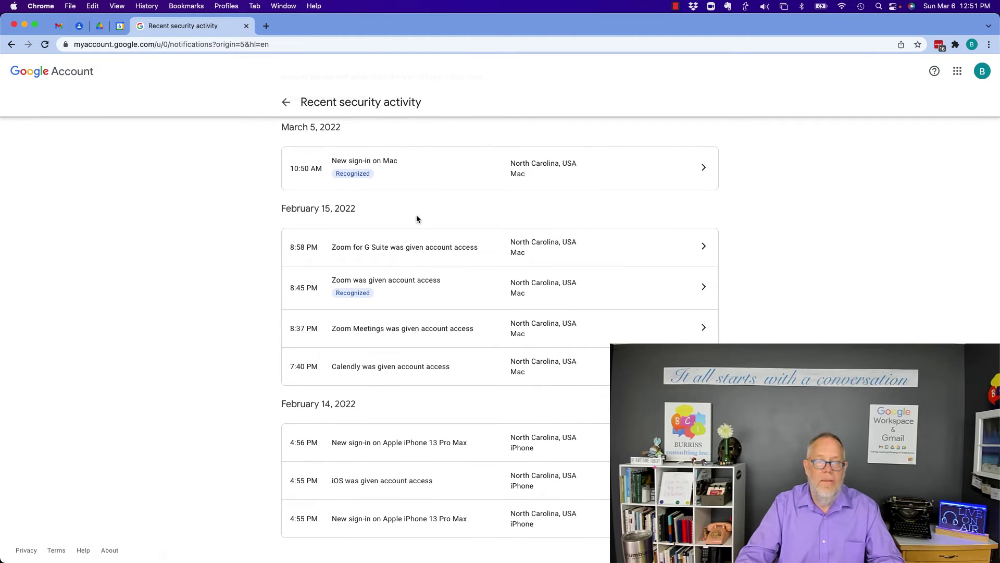
scroll(417, 216, "up", 3)
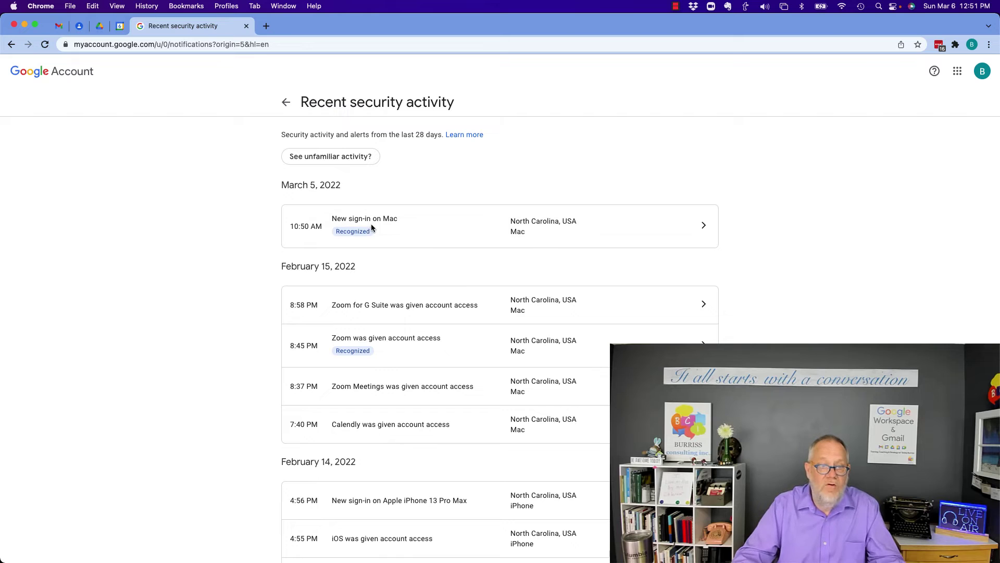
scroll(453, 305, "down", 2)
- View the Apple iPhone 13 Pro Max sign-in details, then swipe back to the activity list
left_click(402, 442)
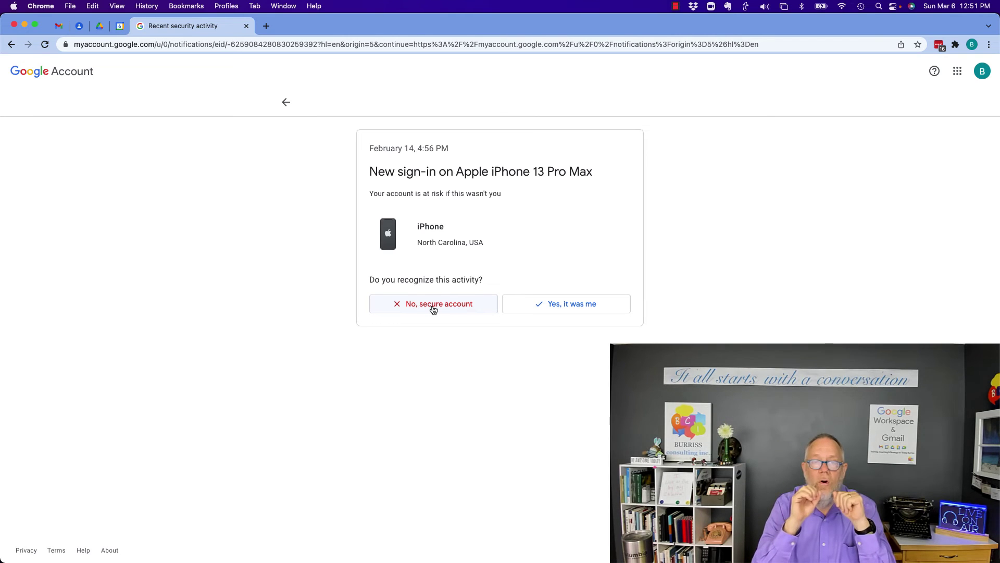
scroll(433, 308, "left", 5)
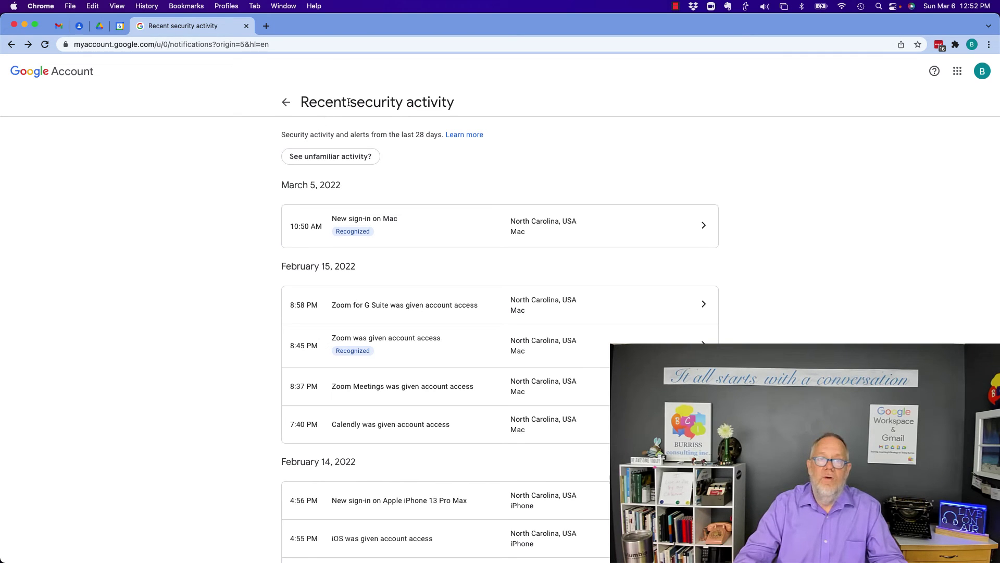
left_click(286, 102)
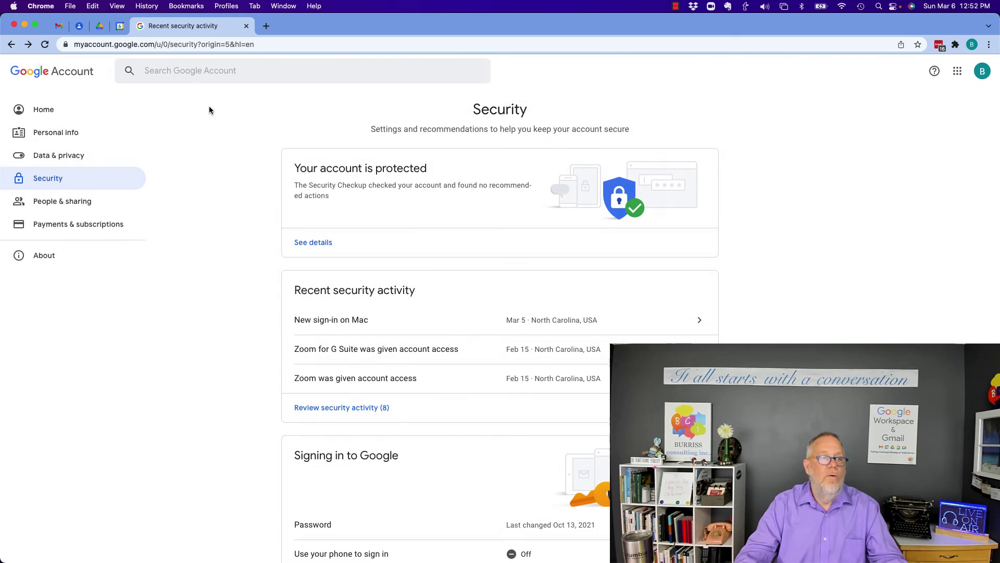
scroll(377, 271, "down", 3)
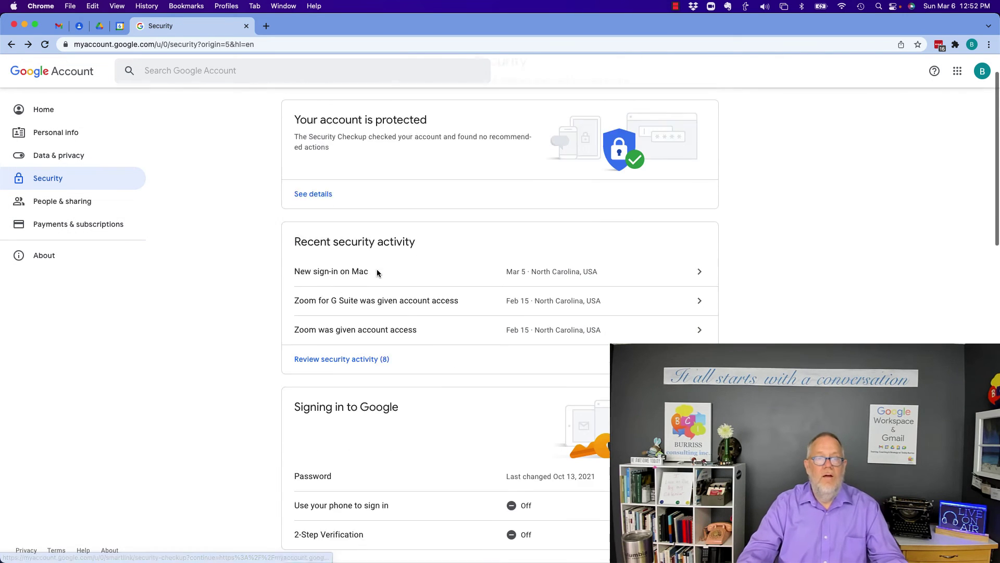